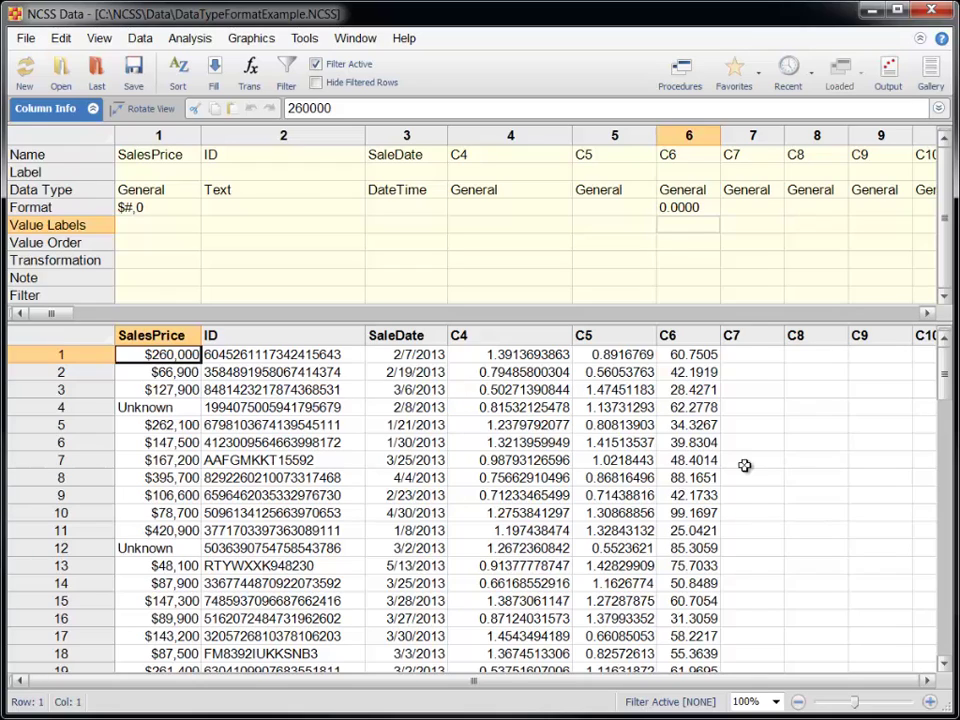
- Inspect the $147,500 sales price and full-precision values in columns C4, C5 and C6
left_click(163, 443)
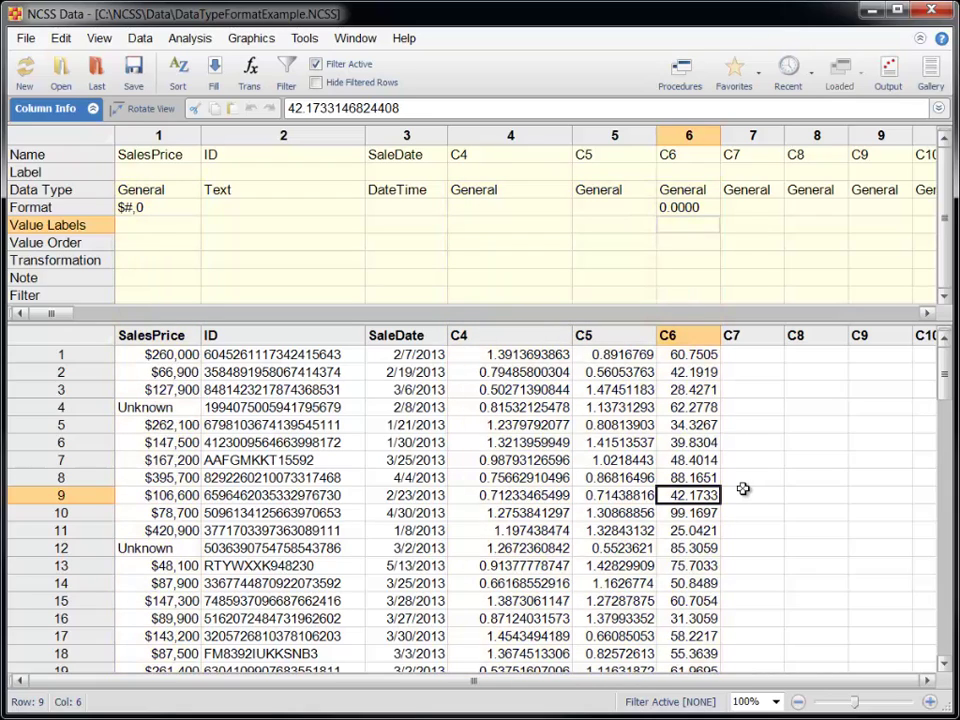
left_click(541, 408)
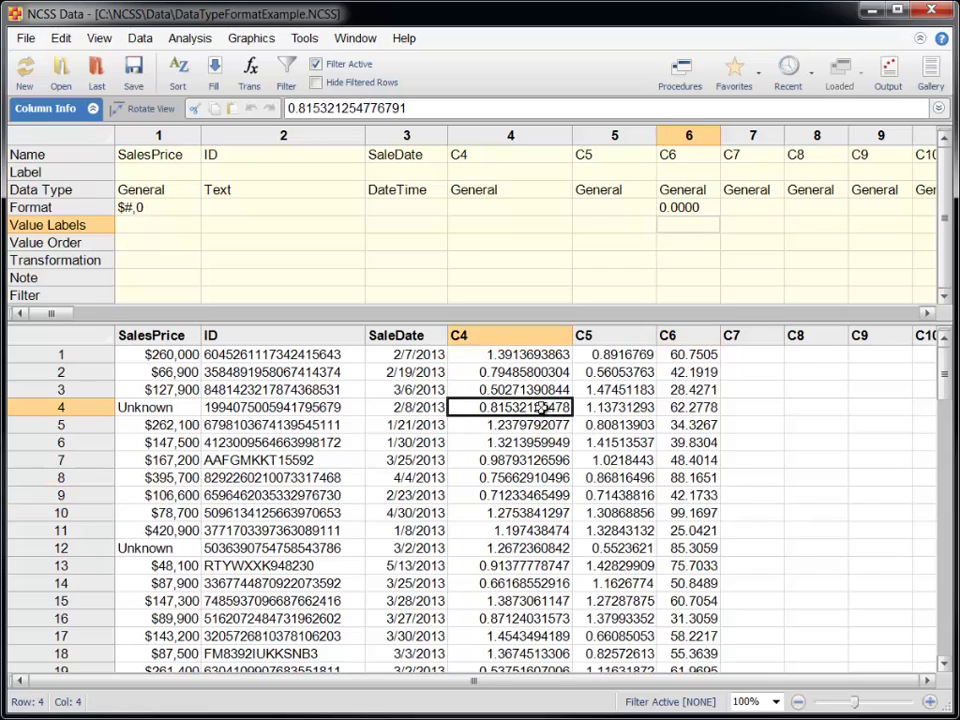
left_click(602, 424)
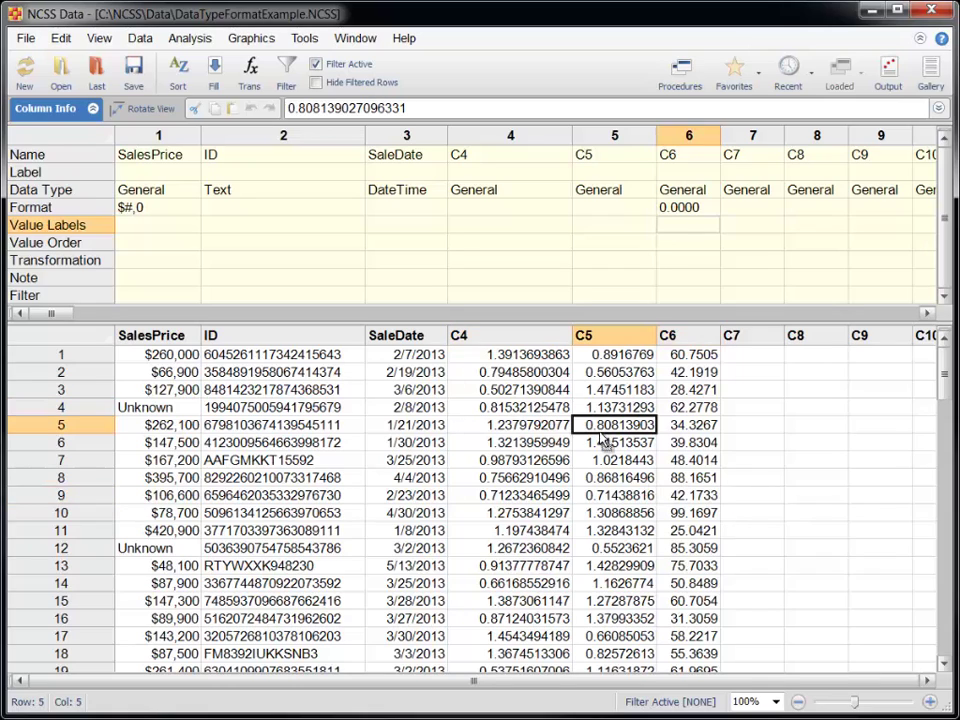
left_click(612, 460)
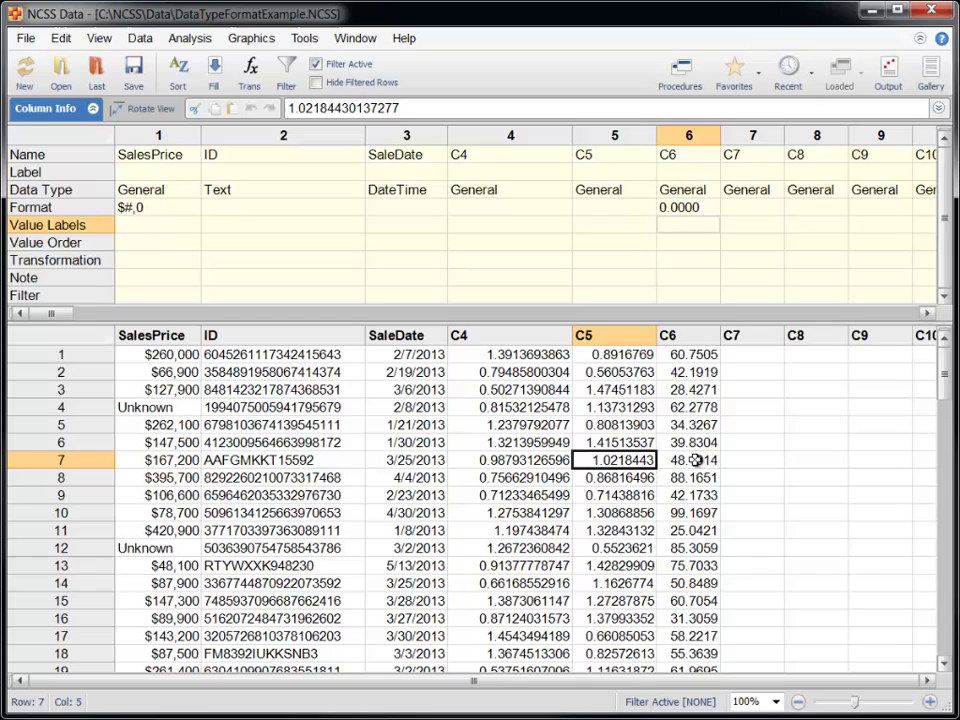
left_click(695, 460)
left_click(612, 495)
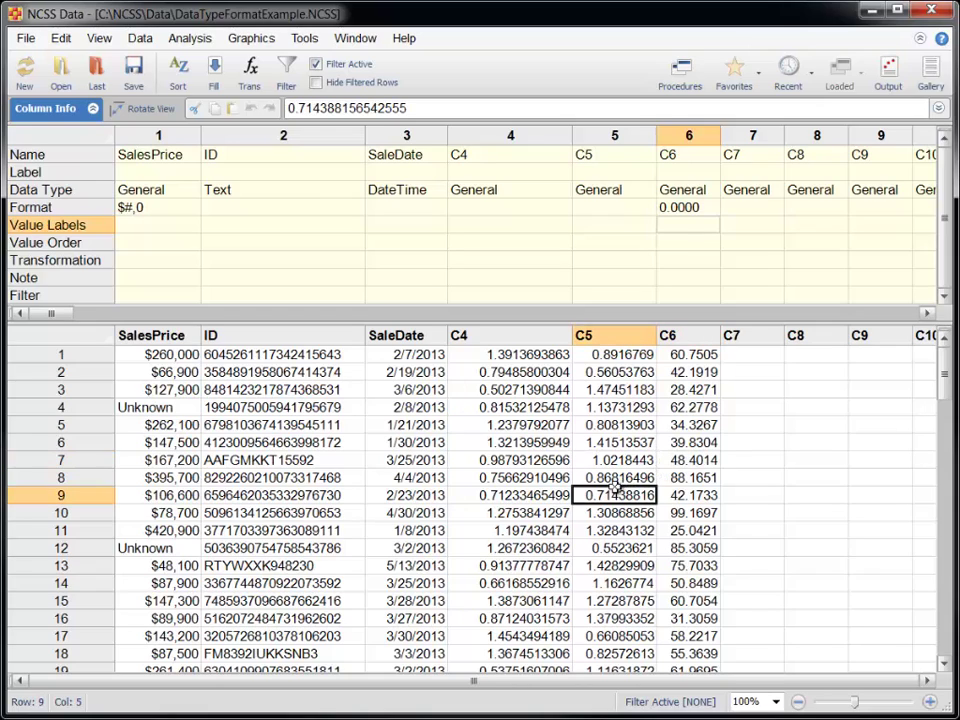
- Give column C4 a Number format with 3 decimal places
left_click(506, 208)
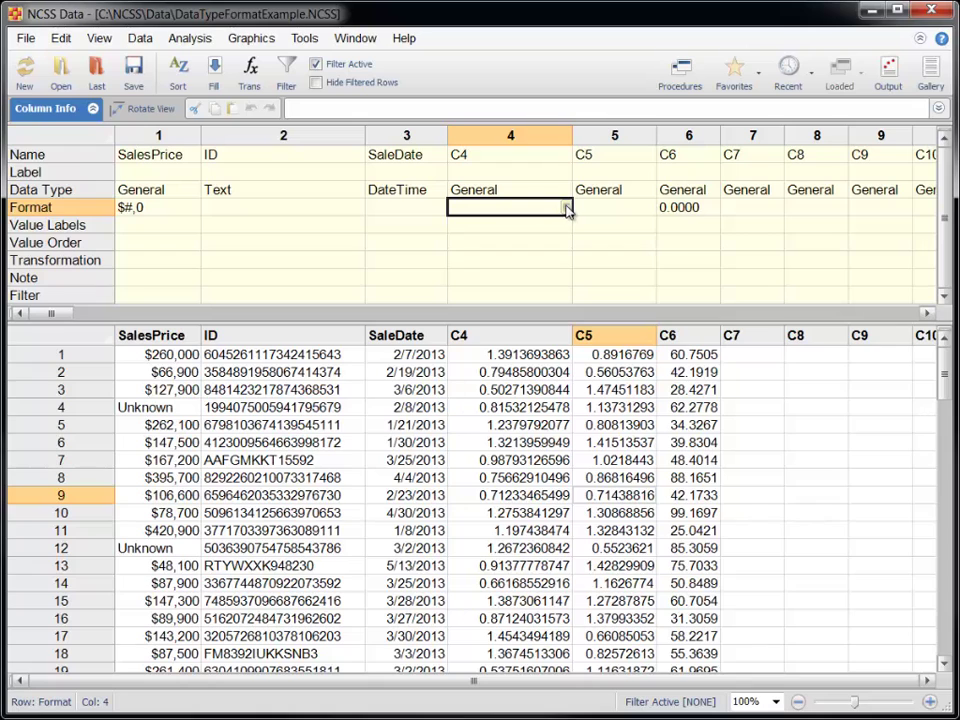
left_click(566, 208)
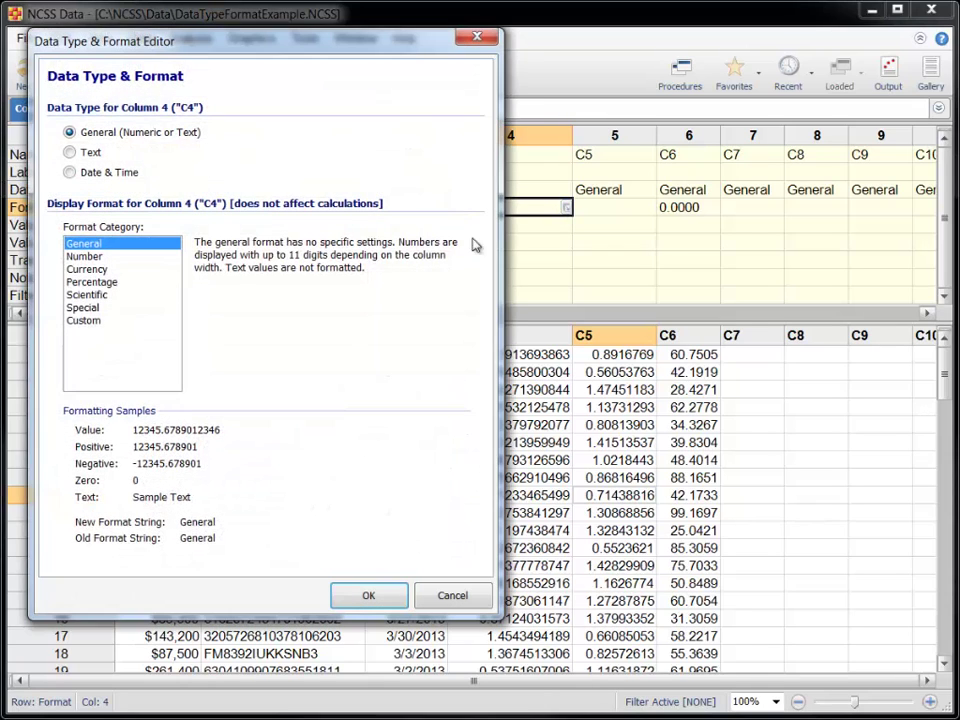
left_click(86, 256)
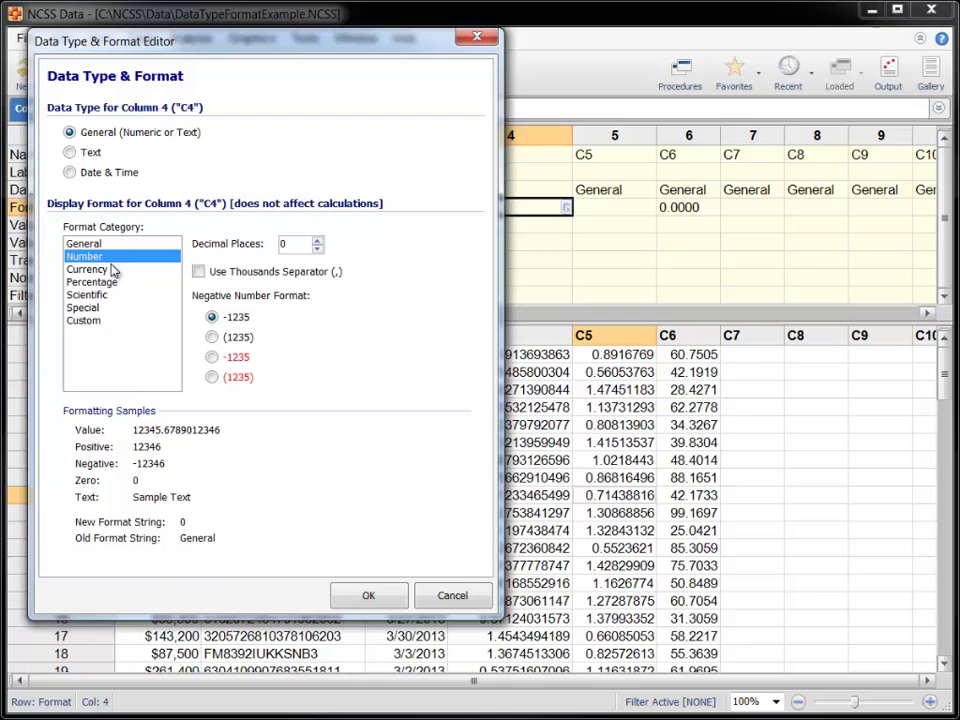
left_click(316, 241)
left_click(316, 241)
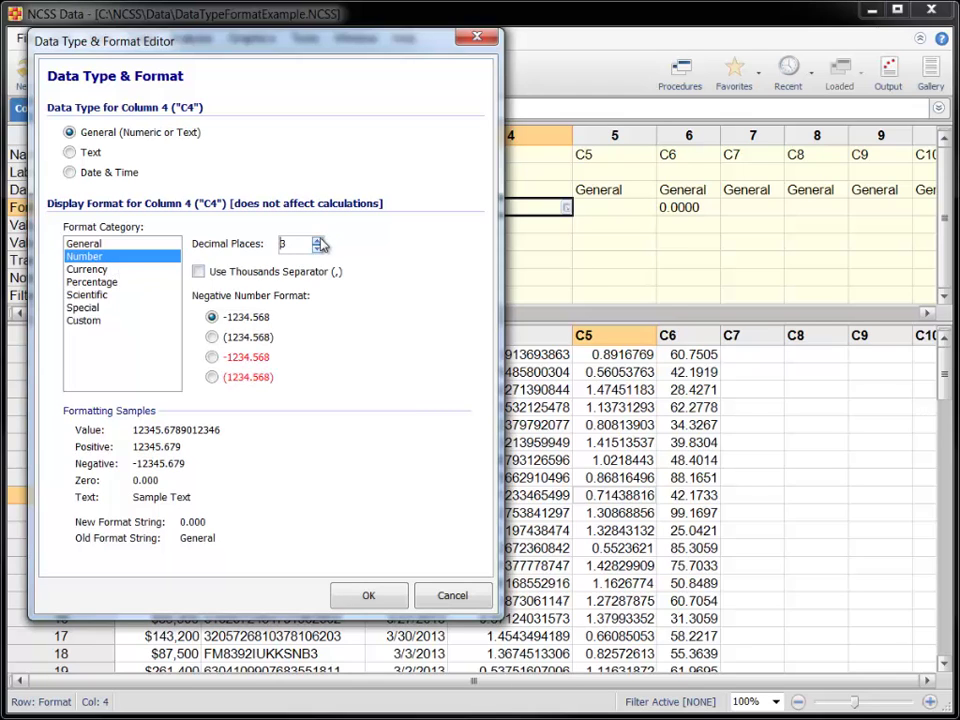
left_click(368, 596)
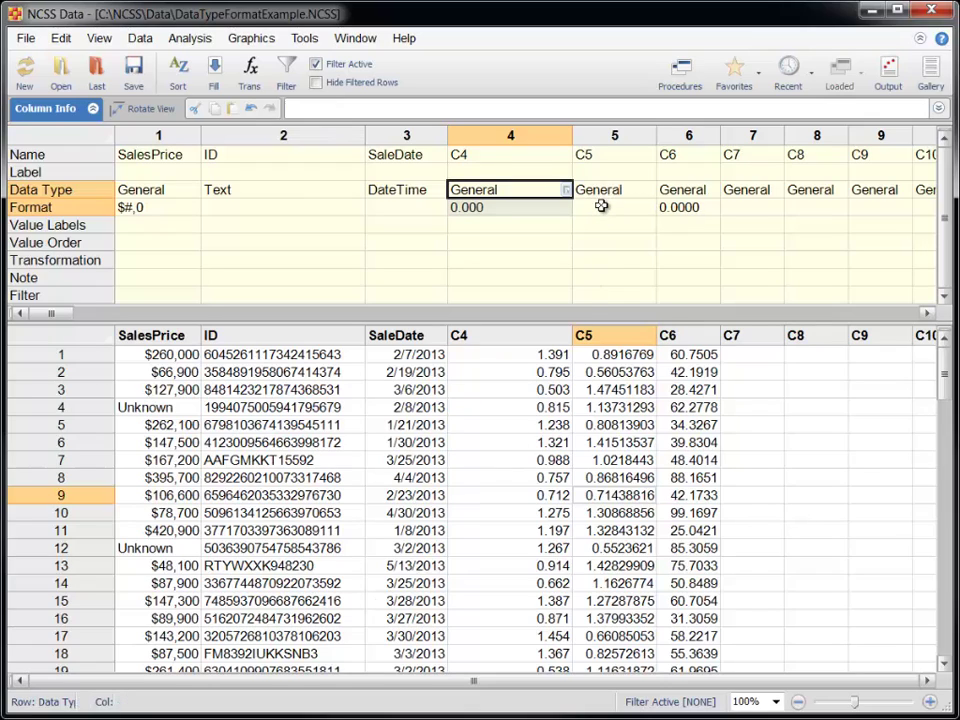
- Enter the format 0.000 for column C5
left_click(601, 206)
type("0")
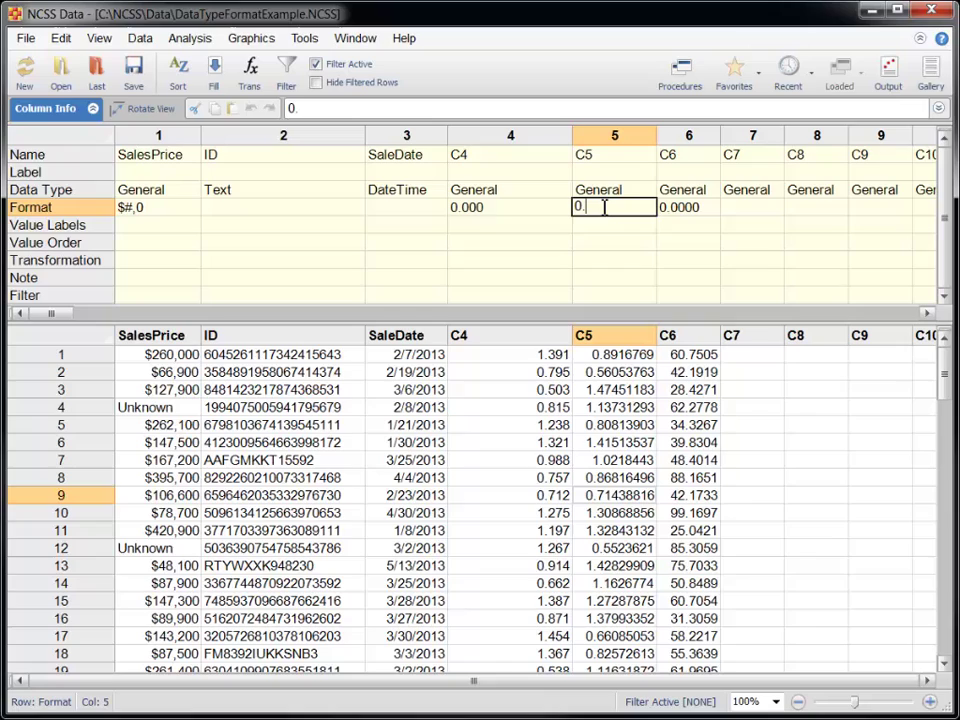
type(".000")
key("Return")
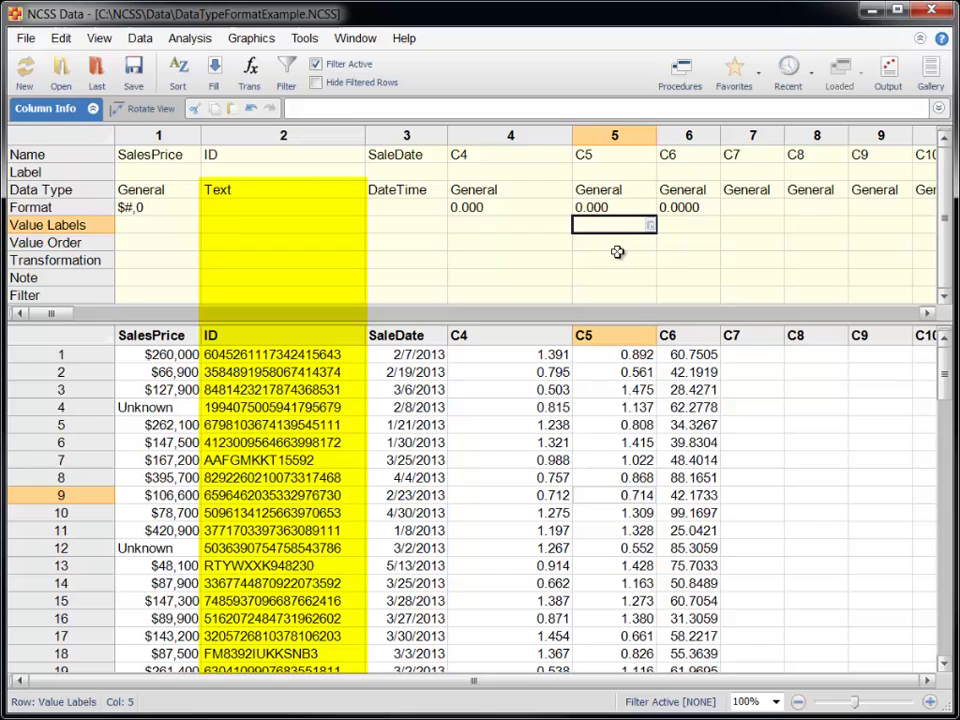
- Paste the first ID into row 1 of C8 and widen C8 to show 6.0452611173E+18
left_click(291, 356)
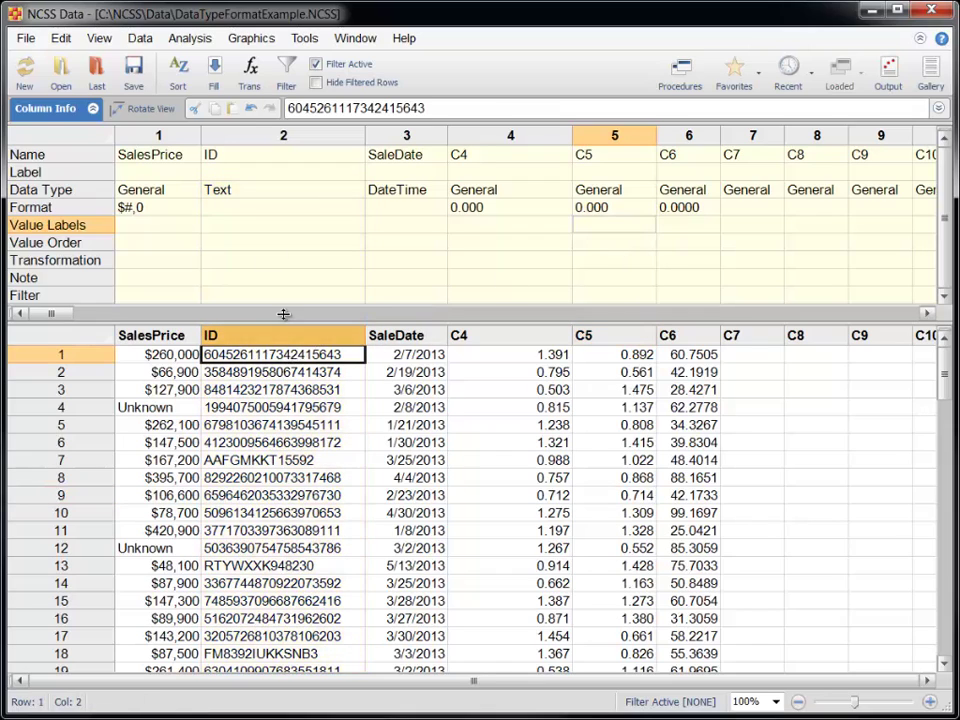
left_click(808, 356)
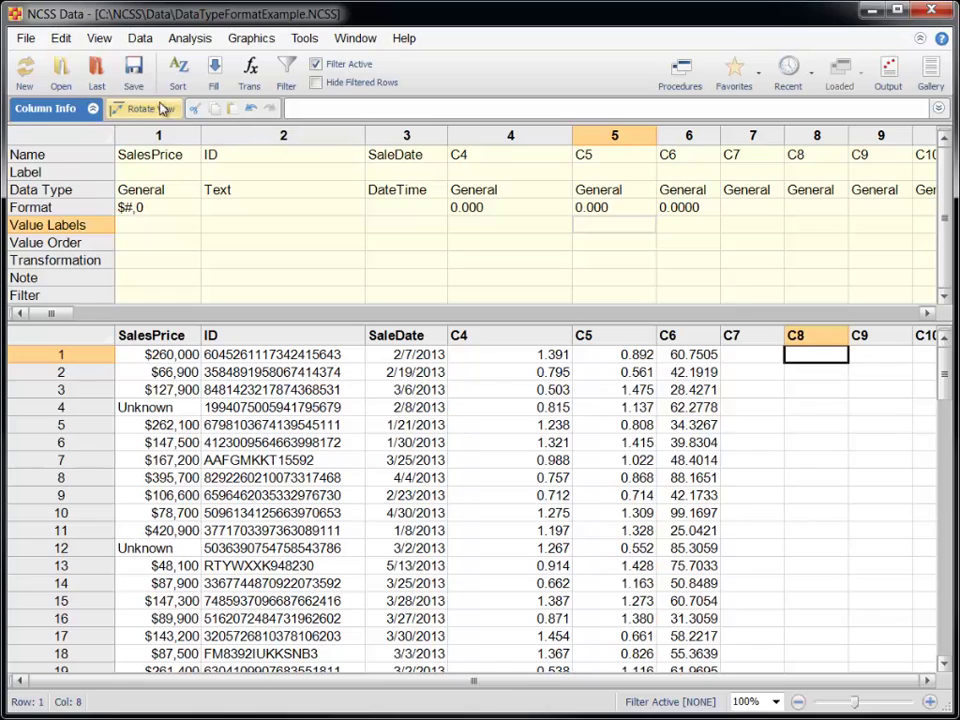
left_click(233, 110)
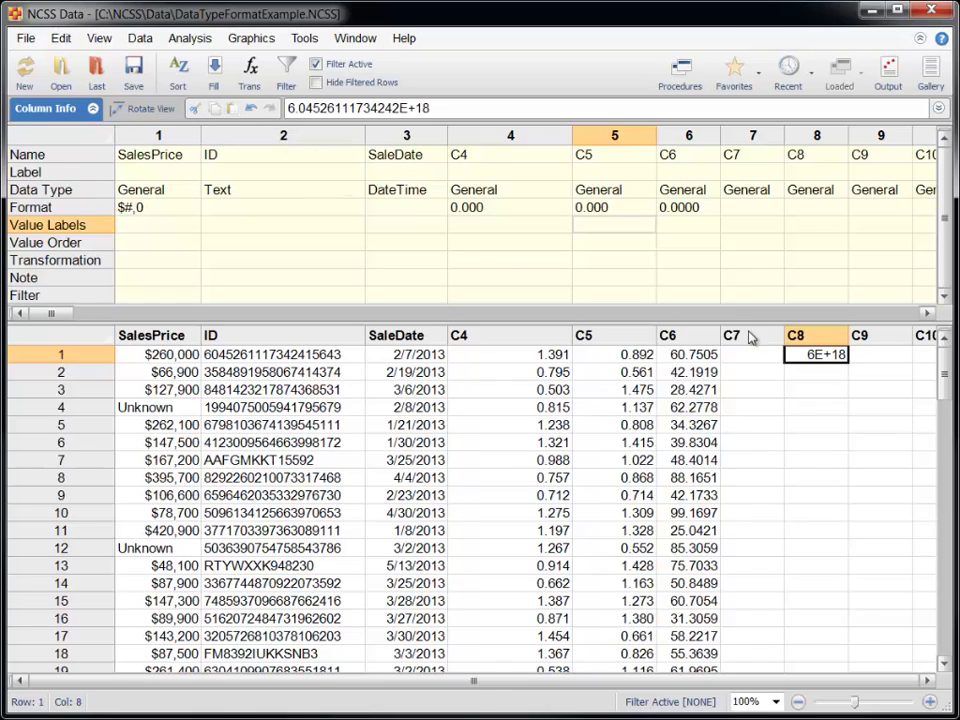
left_click_drag(852, 336, 913, 336)
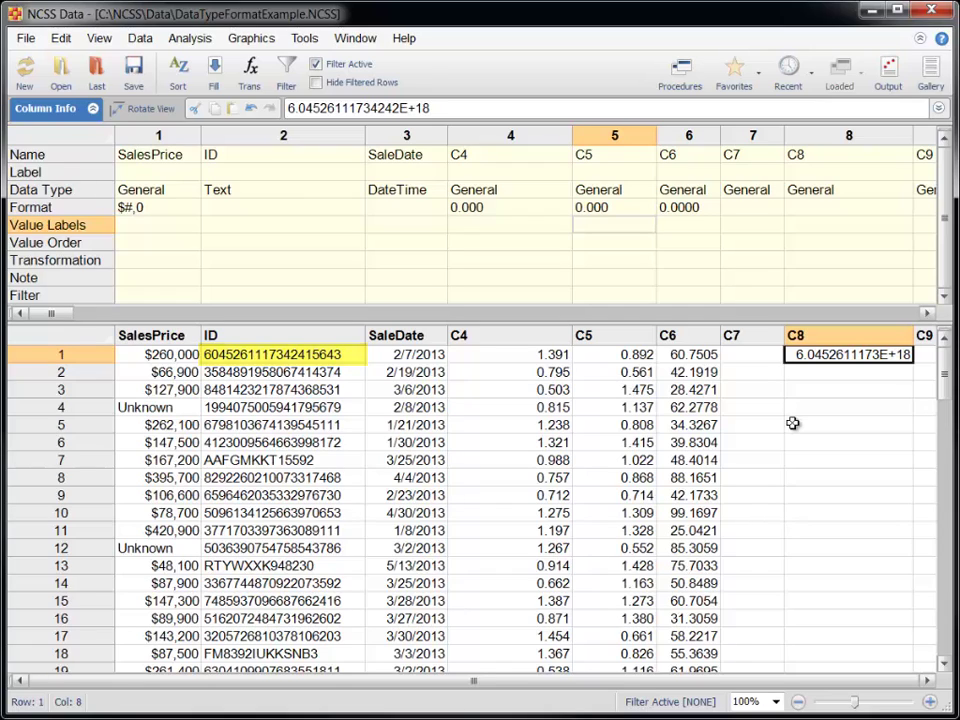
- Change the ID column's data type to General, then undo back to Text
left_click(251, 336)
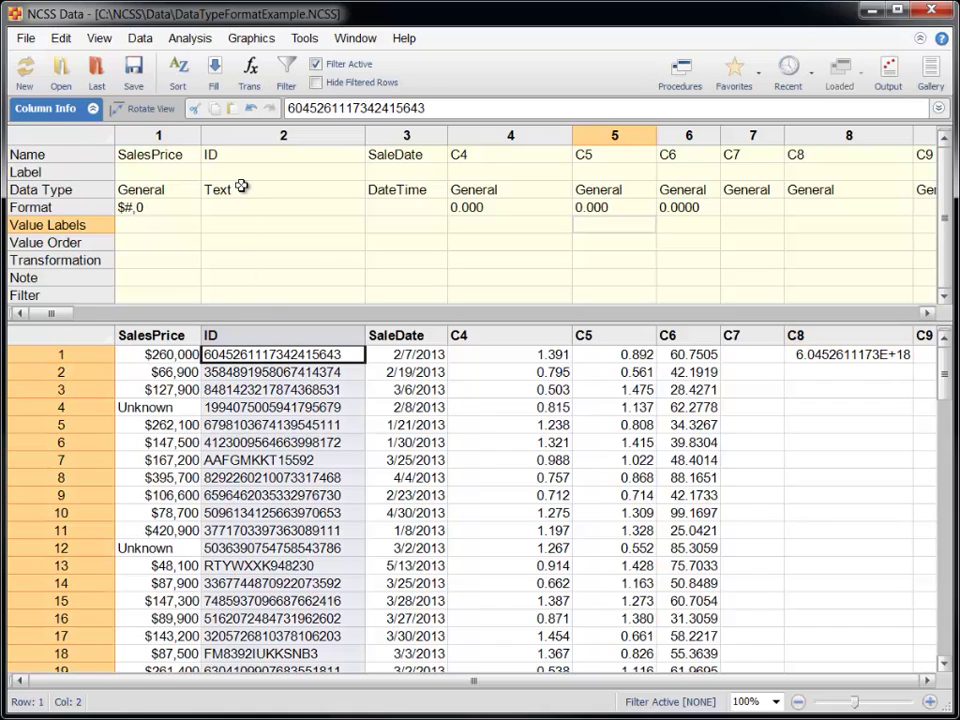
left_click(241, 187)
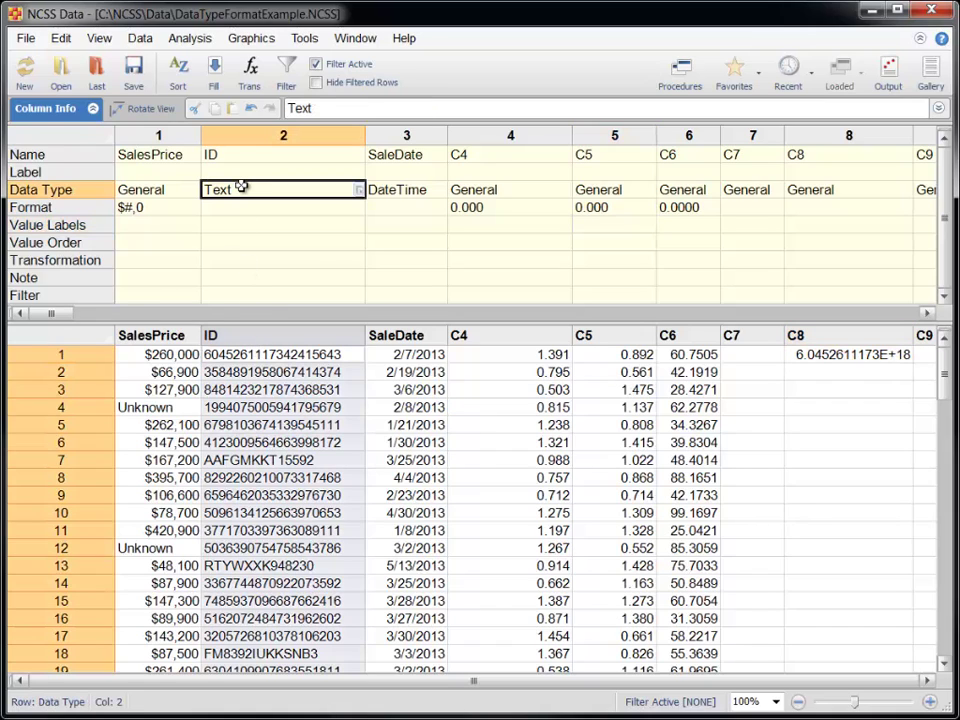
type("General")
key("Return")
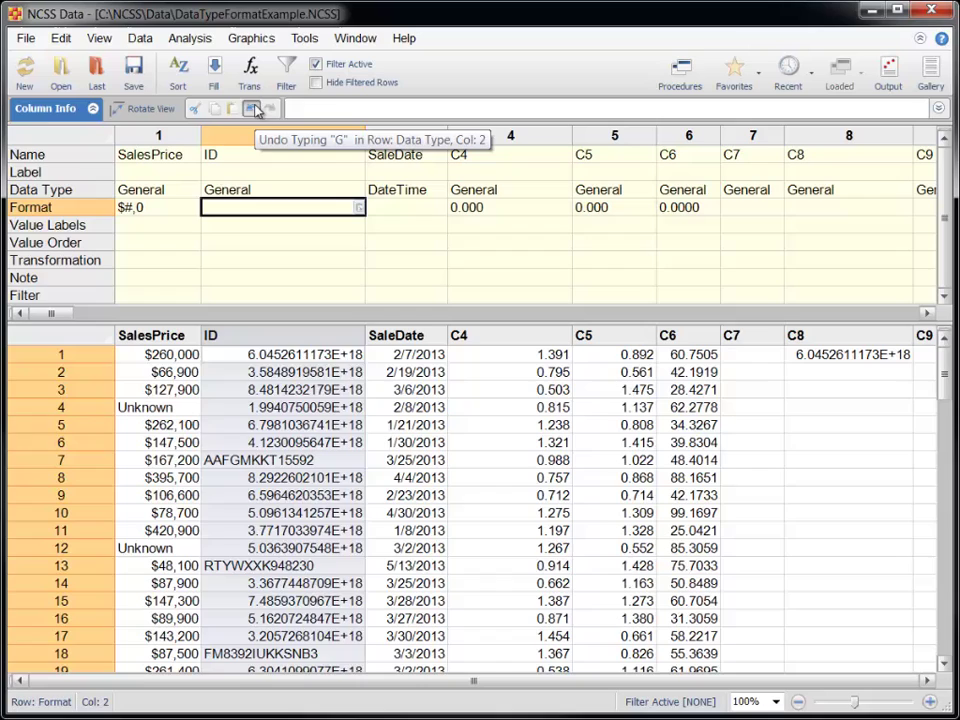
left_click(255, 109)
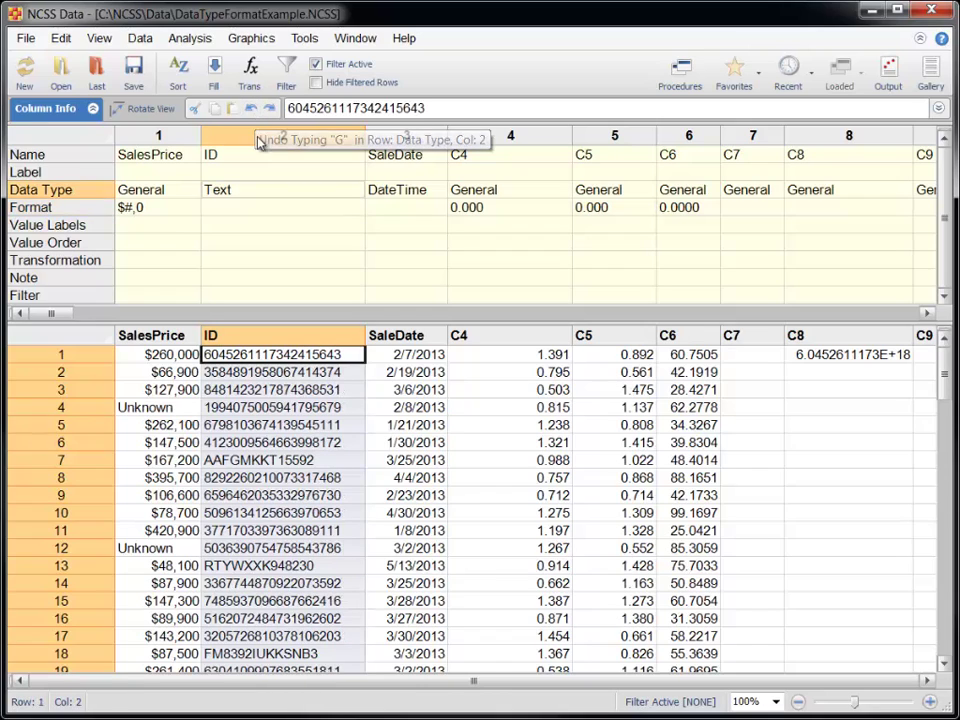
- Switch the ID data type to General, then Text, and undo the last change
left_click(249, 190)
type("G")
key("Return")
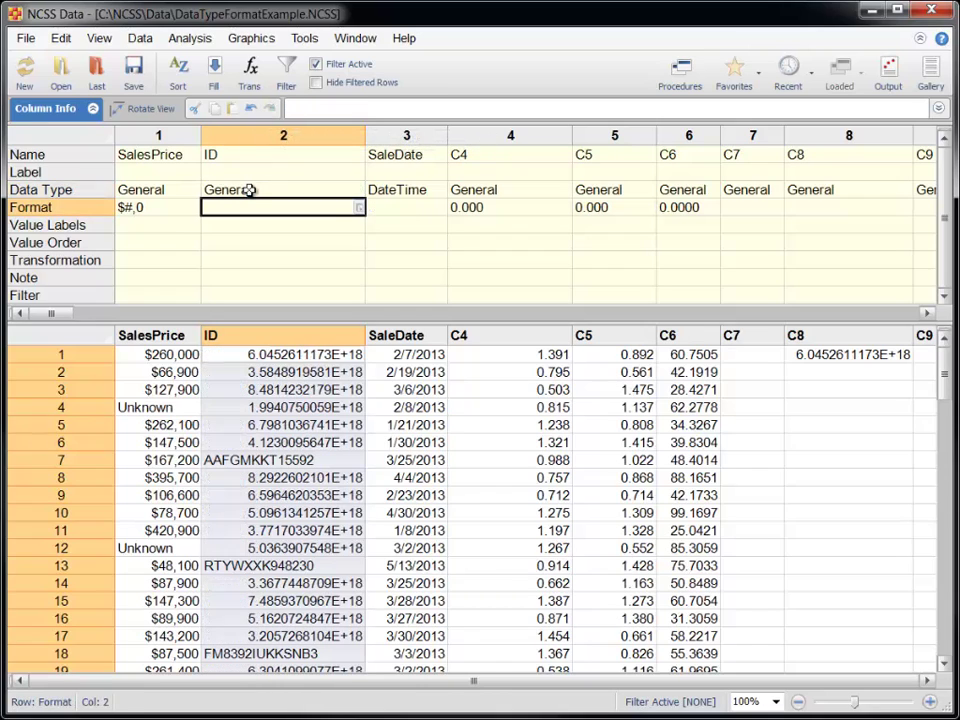
left_click(249, 190)
type("T")
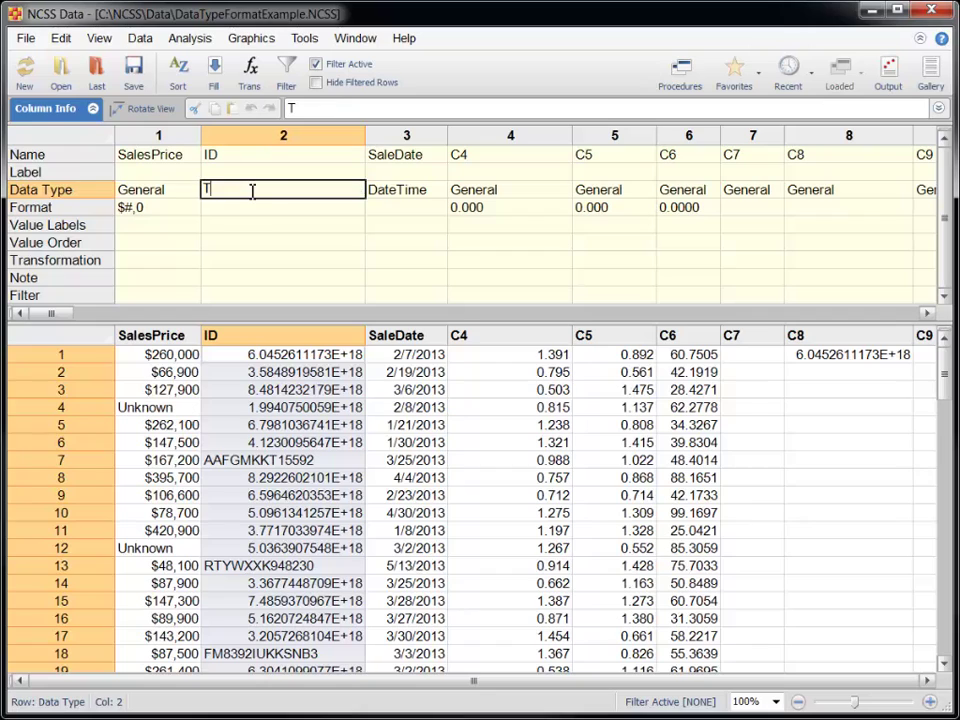
key("Return")
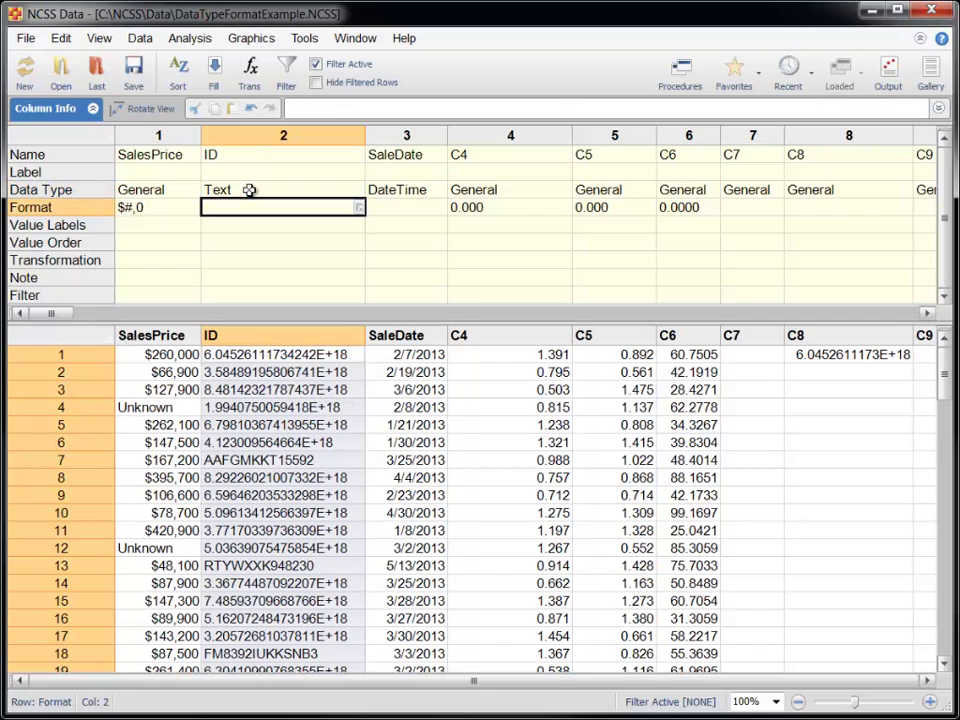
left_click(256, 108)
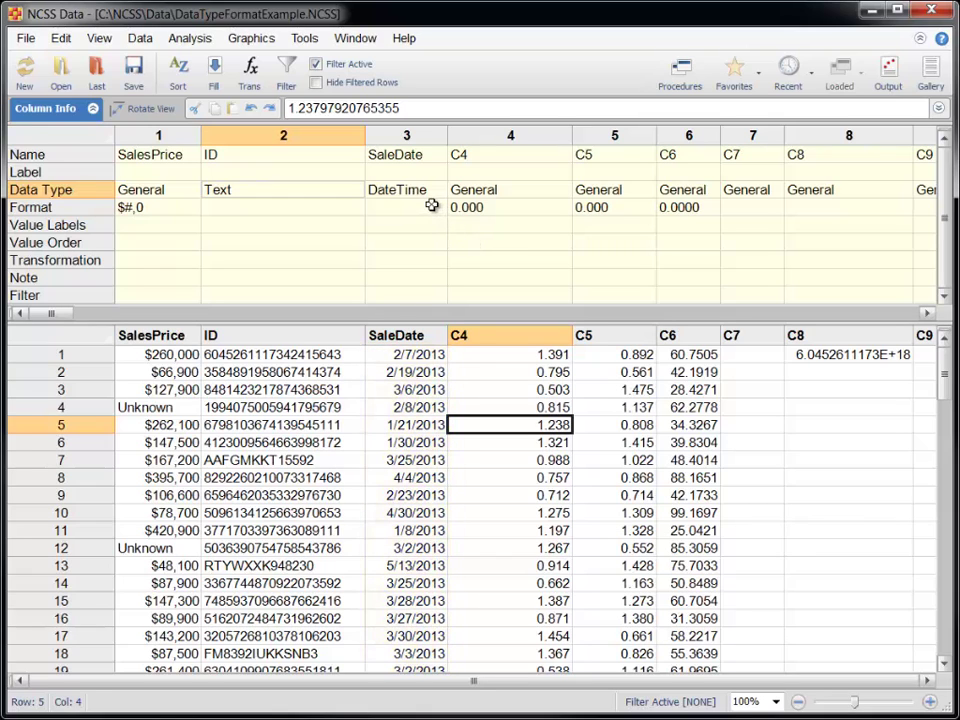
- Format SaleDate as *Long Date (D) and widen the column to fit the dates
left_click(430, 207)
left_click(441, 207)
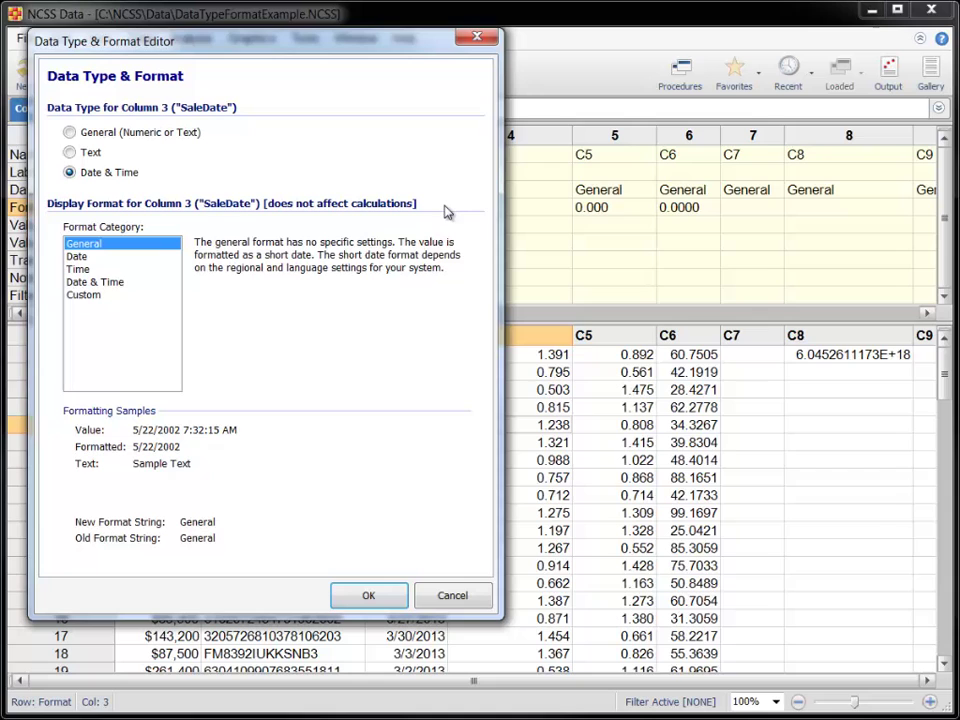
left_click(112, 257)
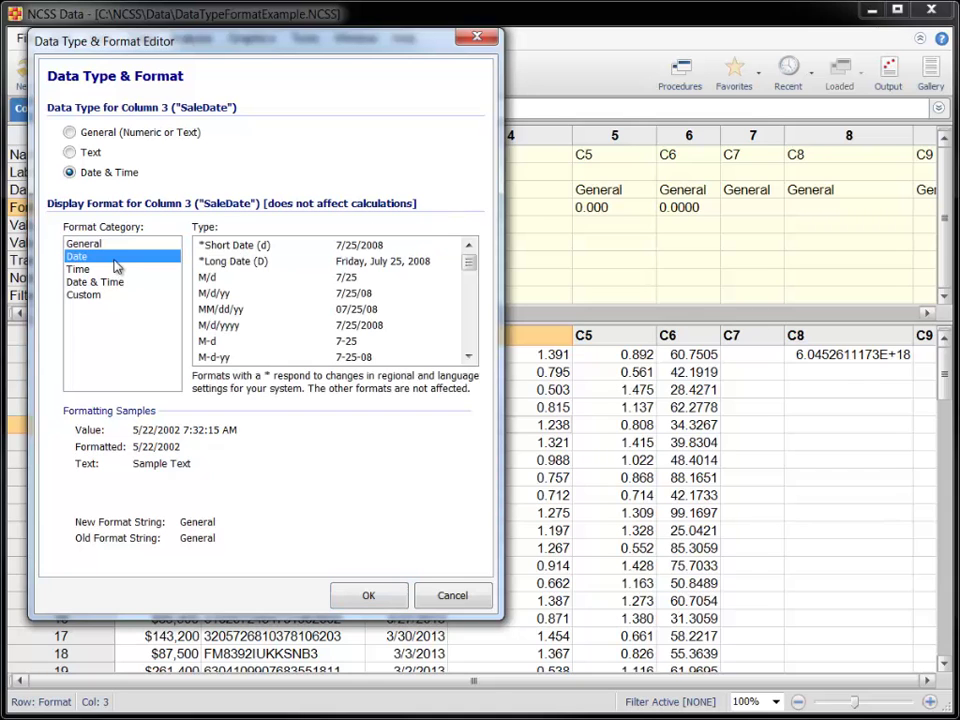
left_click(228, 262)
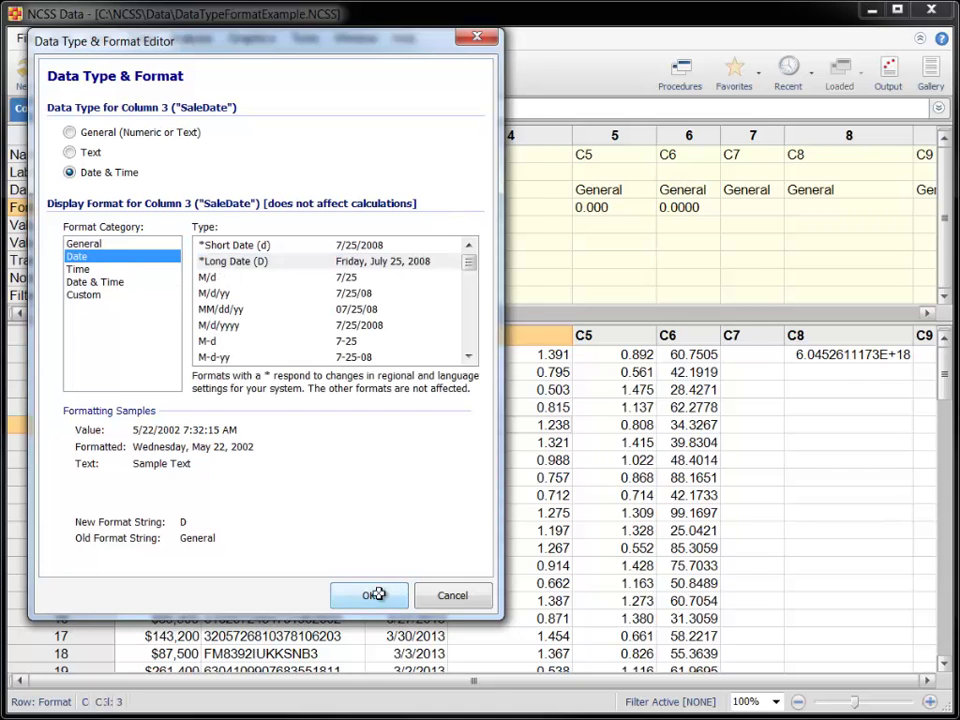
left_click(370, 594)
left_click_drag(448, 333, 622, 336)
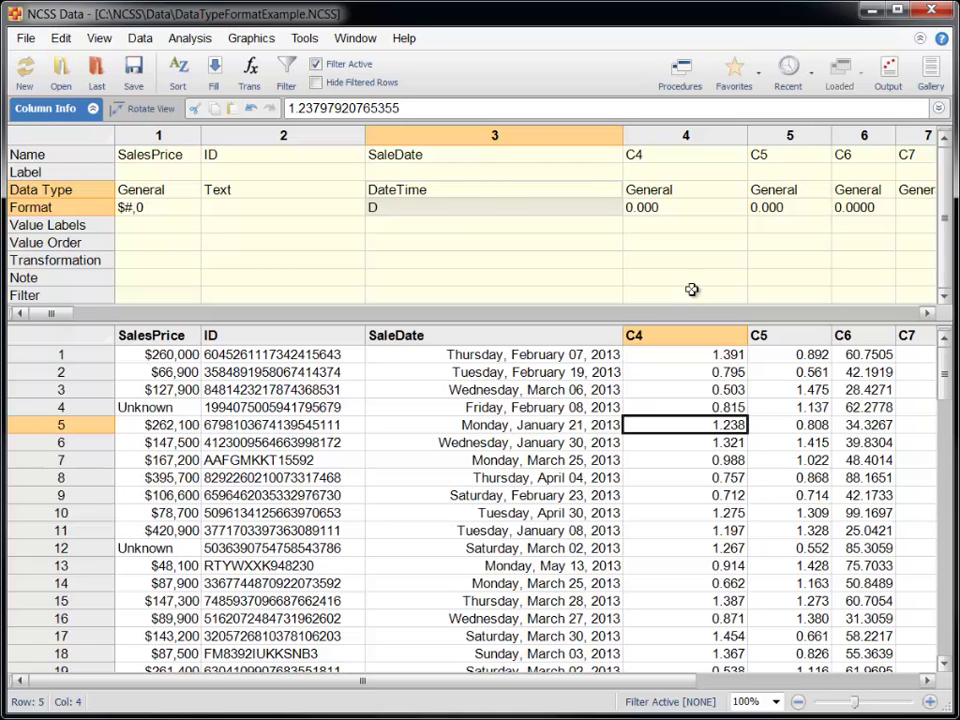
left_click(789, 72)
- Rerun Scatter Plots from Recent with plot format editing enabled
left_click(790, 106)
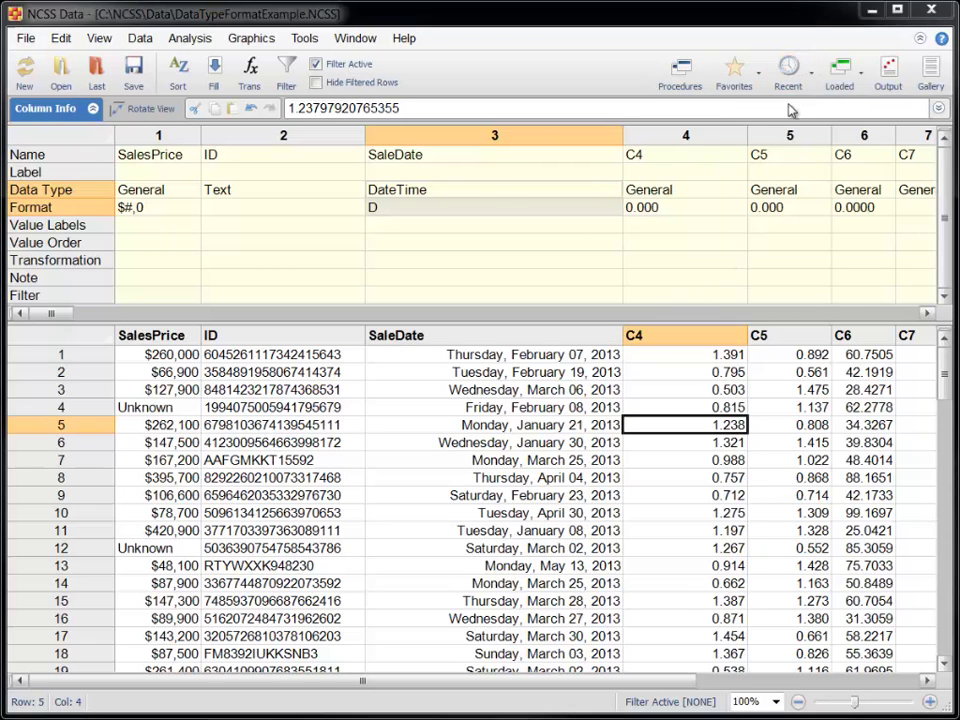
left_click(130, 134)
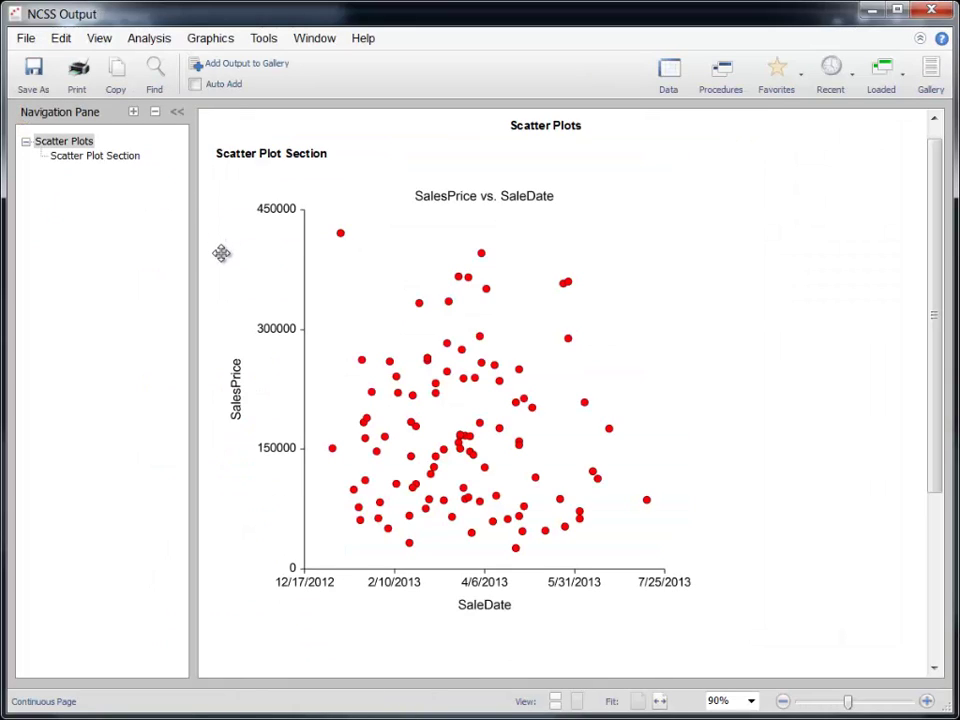
left_click(931, 9)
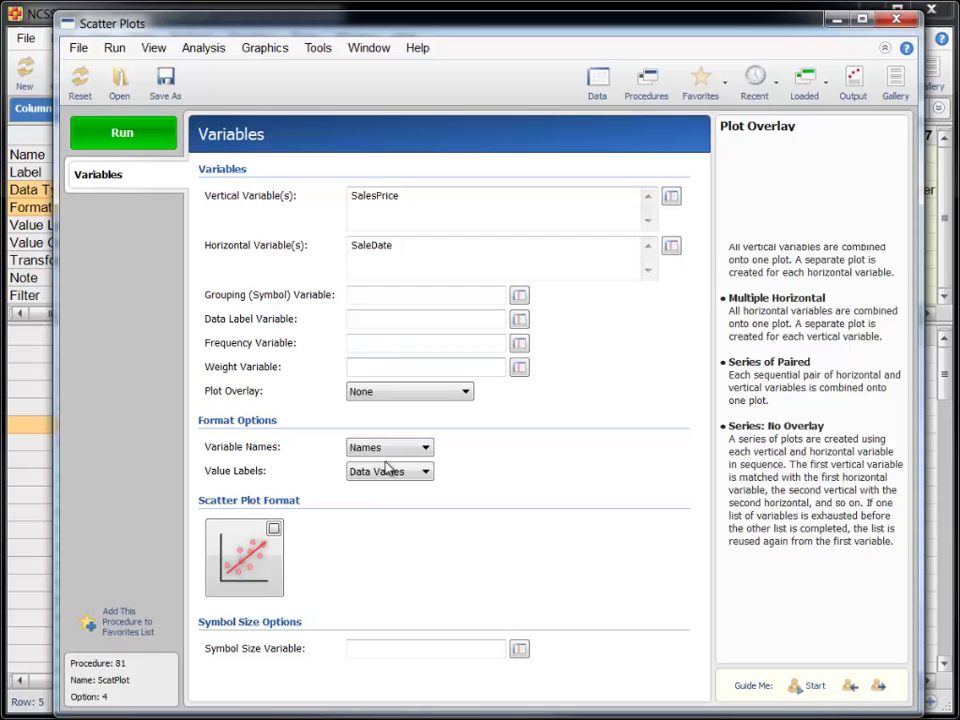
left_click(273, 528)
left_click(125, 133)
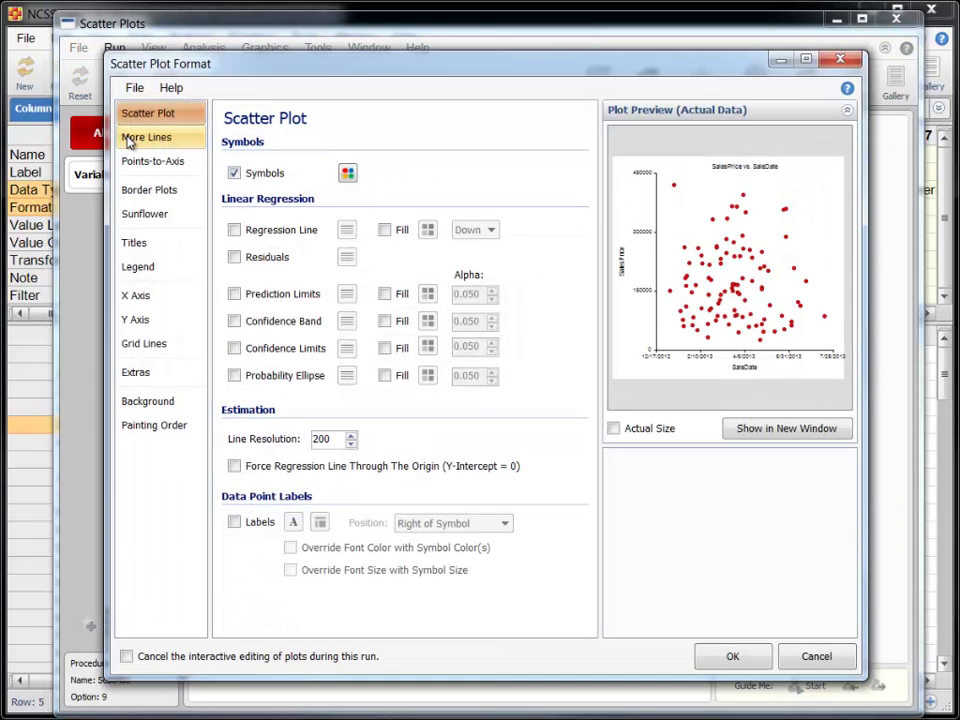
- Set the x-axis bottom tick labels to the M-d-yyyy date format
left_click(152, 298)
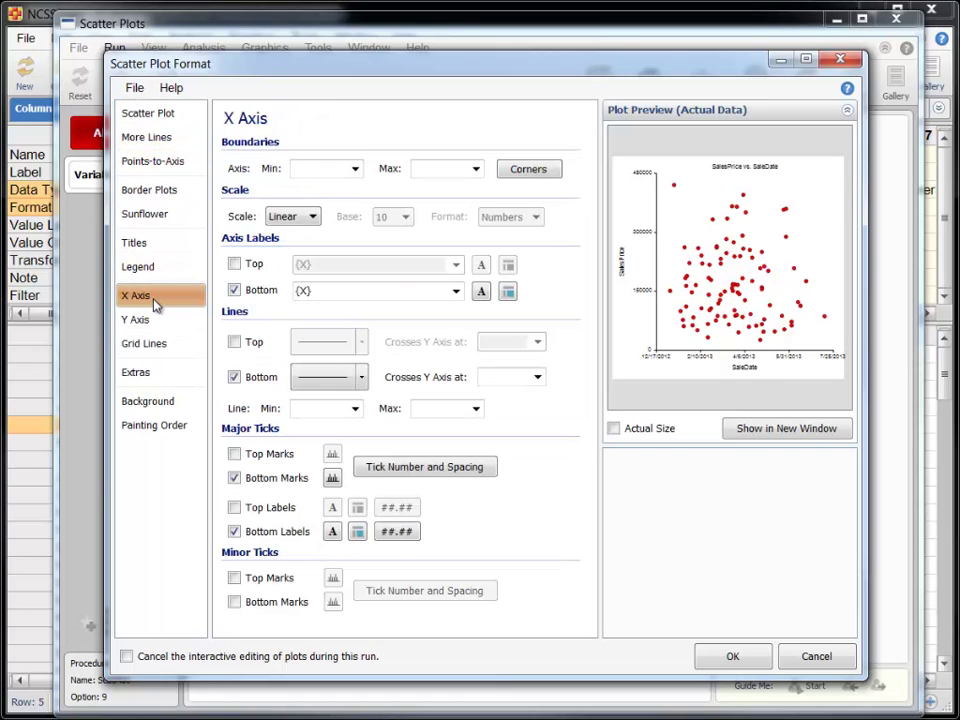
left_click(397, 533)
left_click(378, 130)
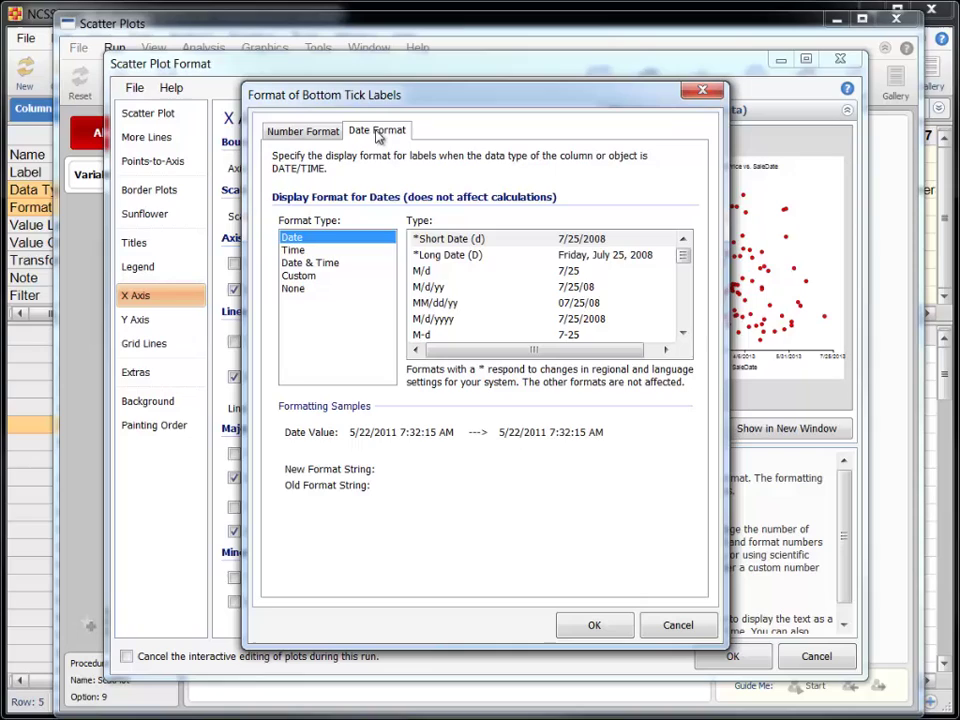
left_click(683, 333)
left_click(683, 333)
left_click(683, 333)
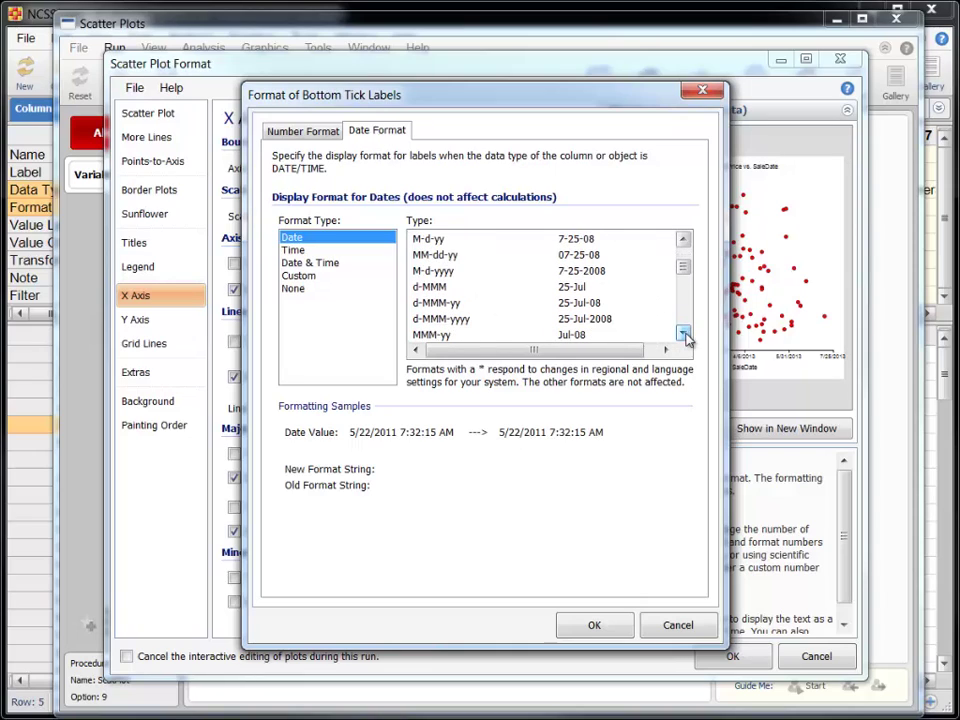
left_click(609, 271)
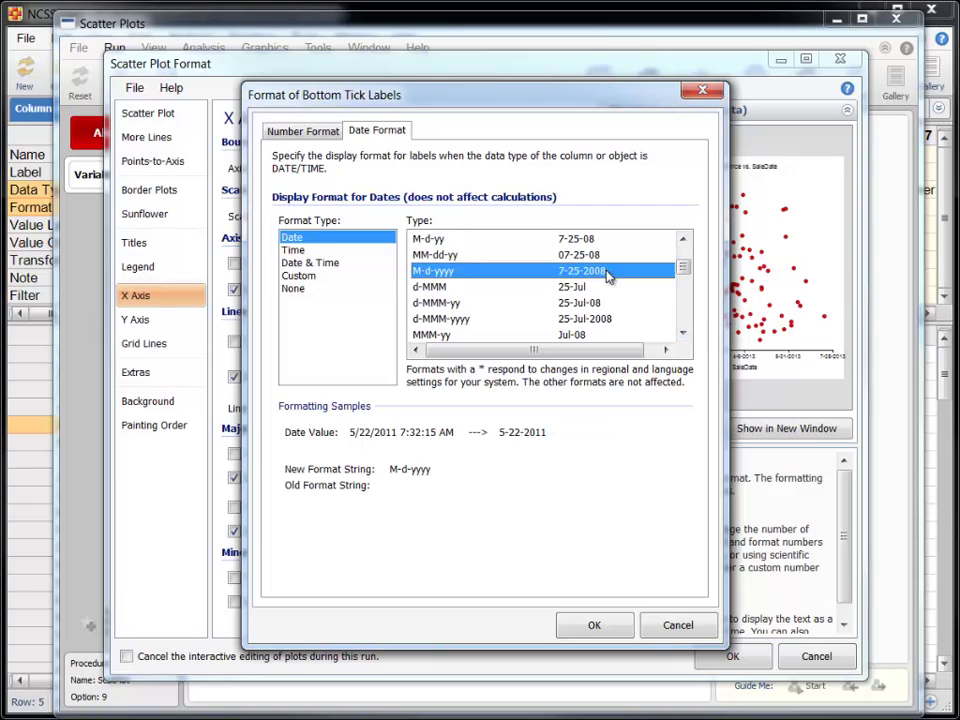
left_click(594, 626)
- Format the y-axis labels as currency with thousands separators and show the plot
left_click(160, 320)
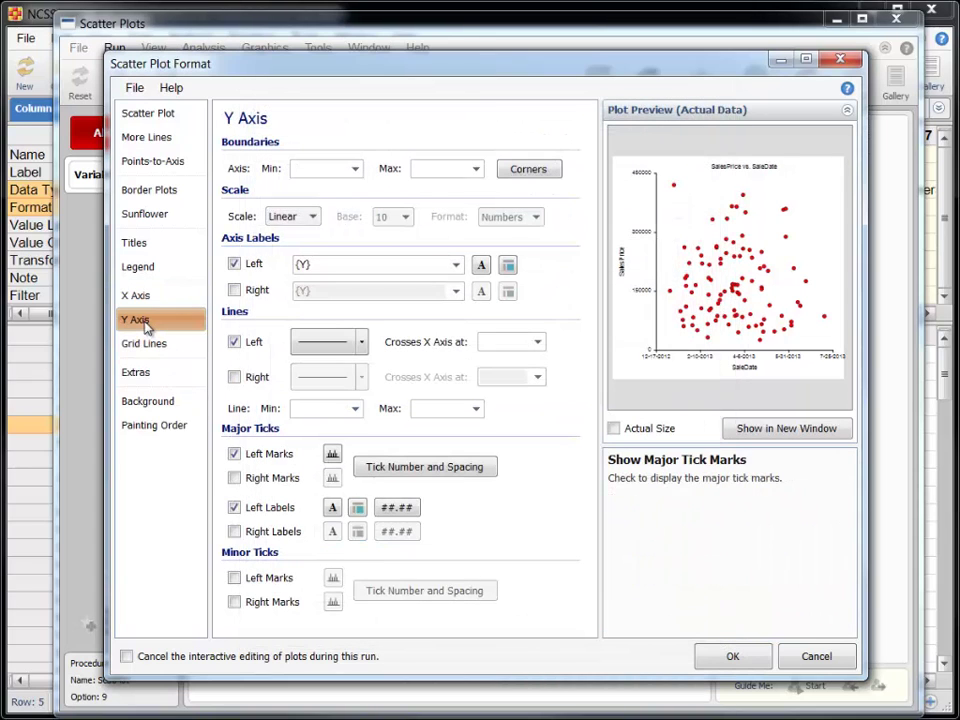
left_click(396, 507)
left_click(318, 250)
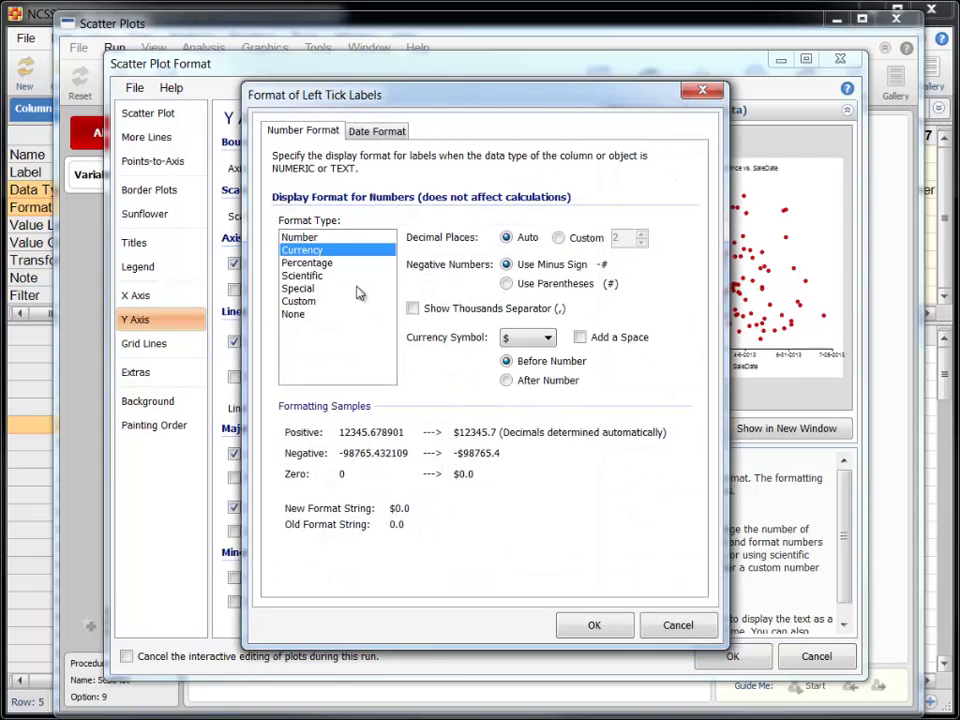
left_click(413, 308)
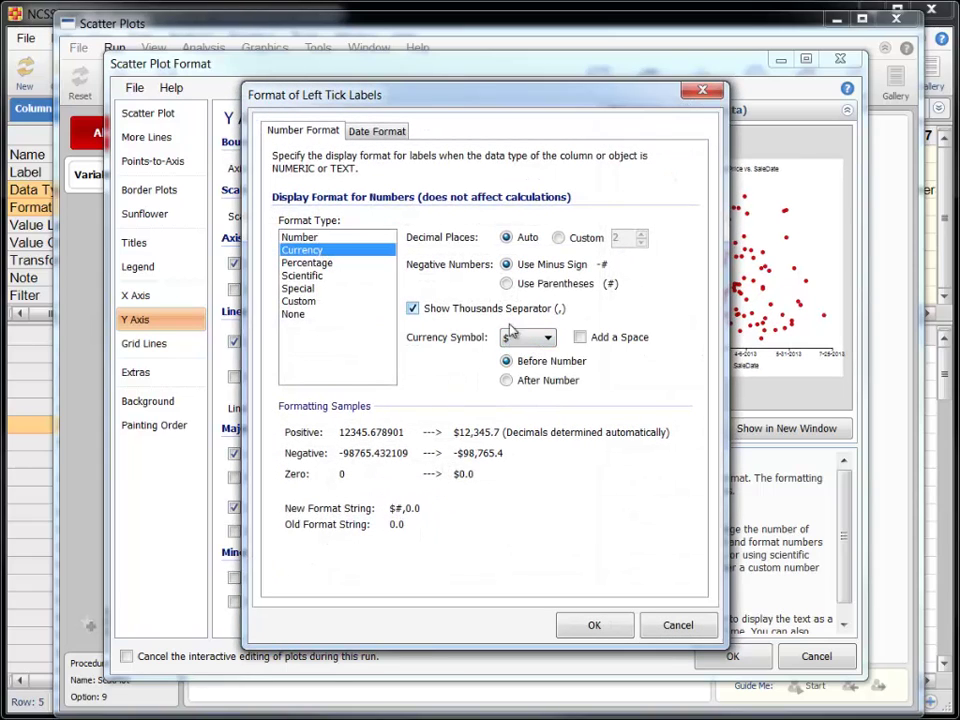
left_click(593, 624)
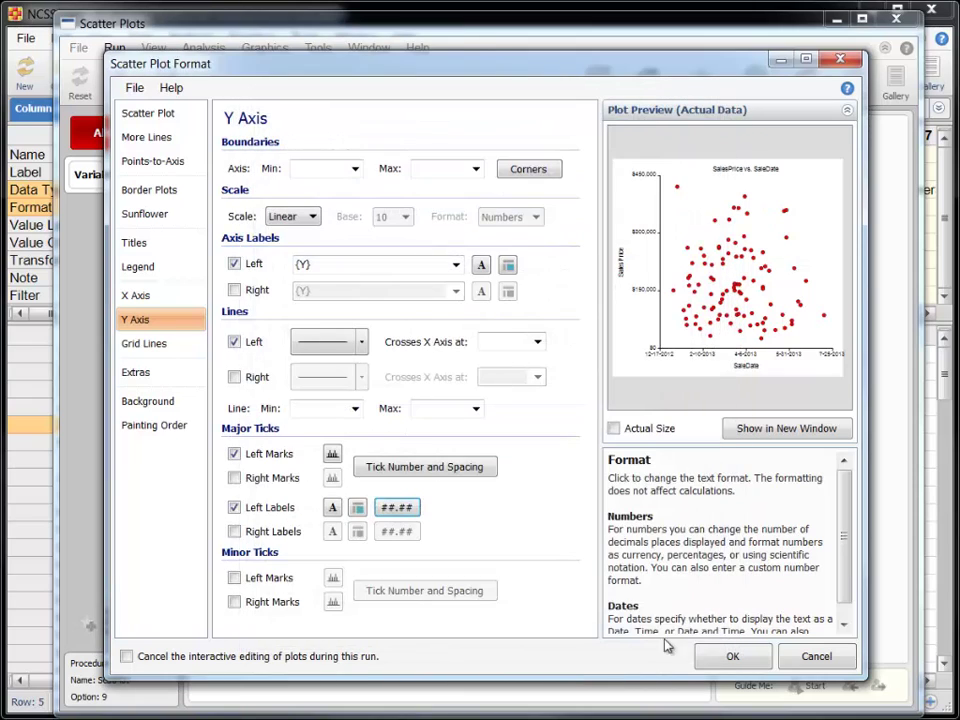
left_click(733, 657)
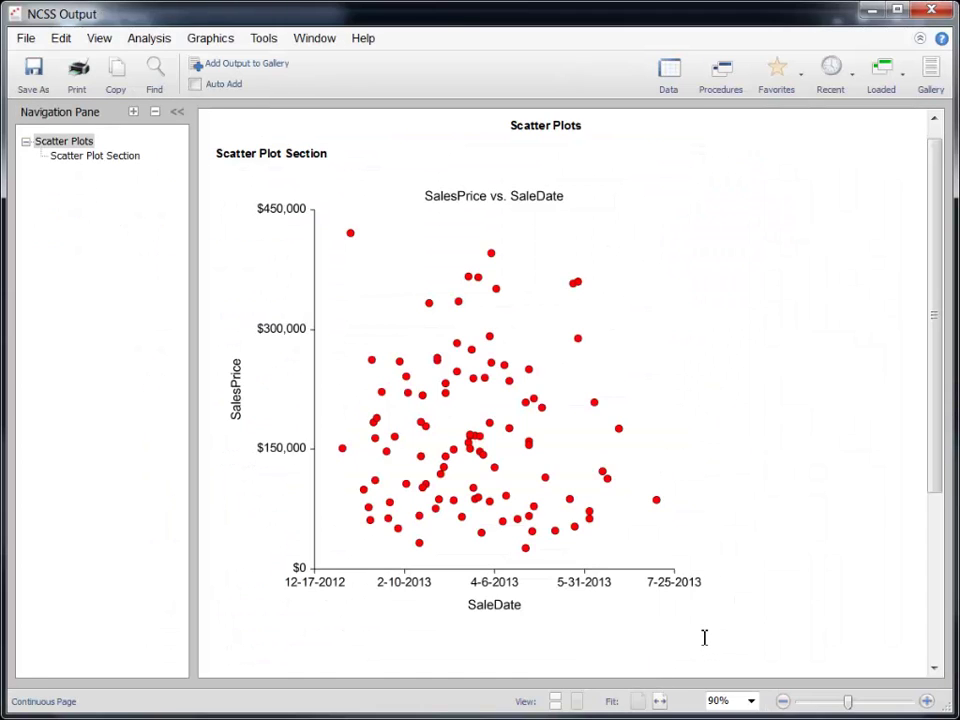